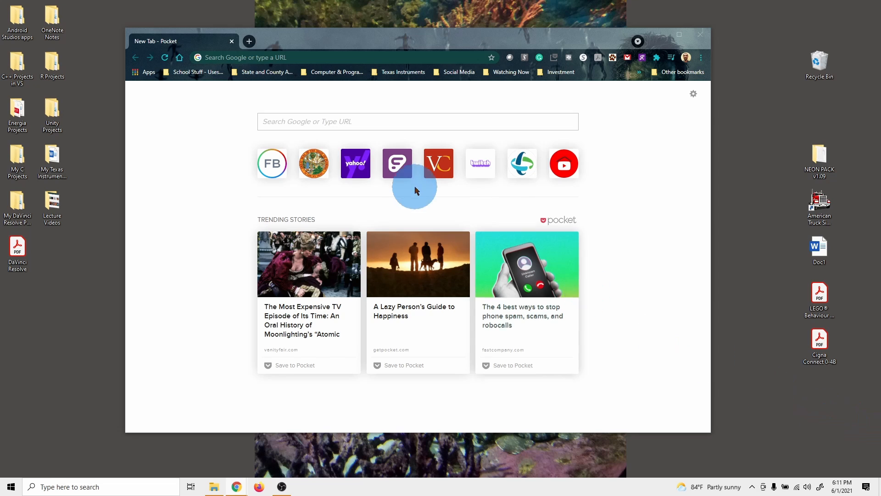
Search the web for "code blocks" and maximize the browser window.
left_click(364, 127)
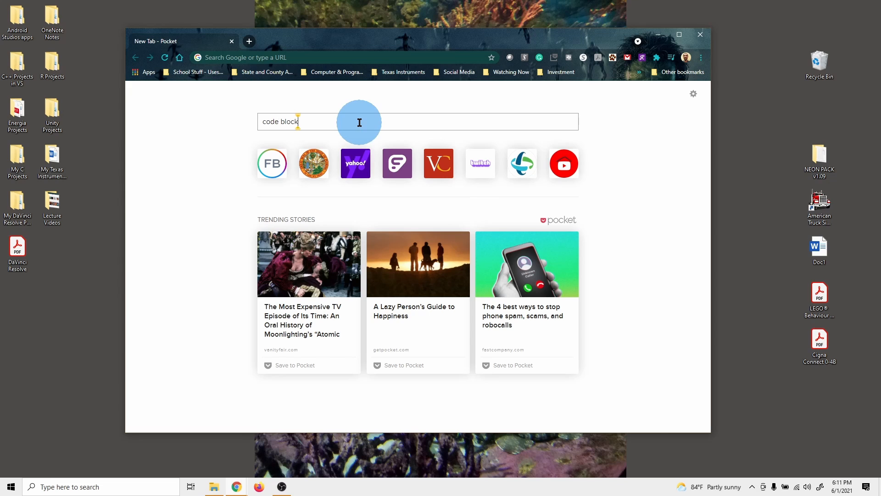
key("Return")
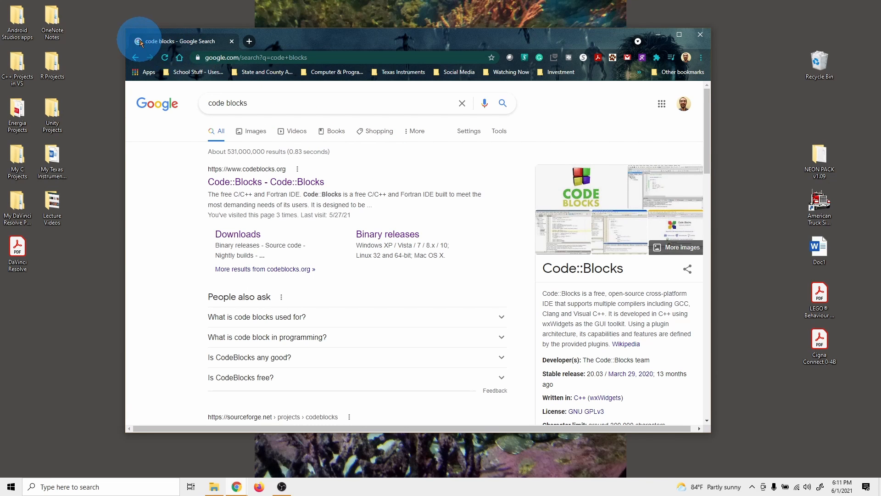
left_click_drag(127, 28, 80, 21)
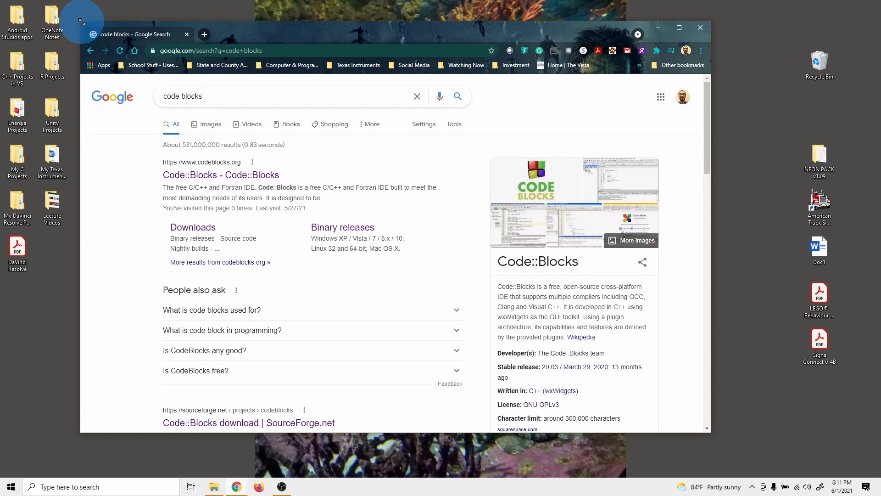
left_click(679, 28)
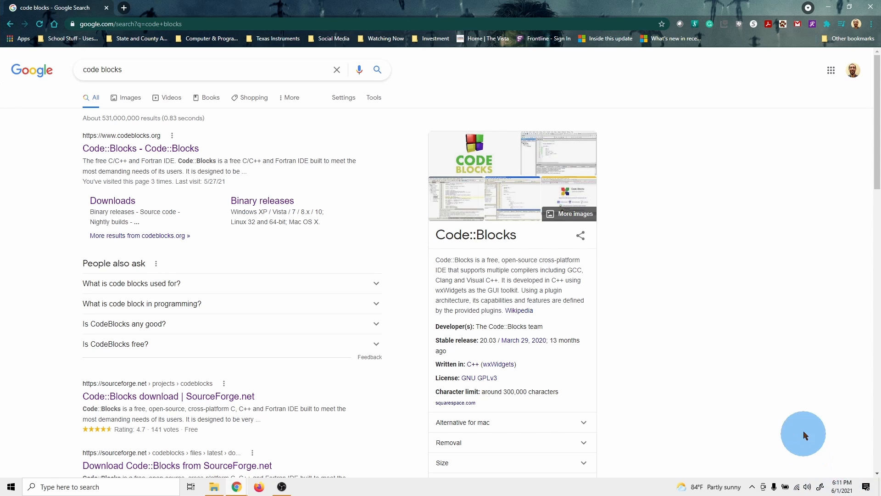
Open the Code::Blocks website's binary releases page at the Microsoft Windows downloads.
left_click(102, 150)
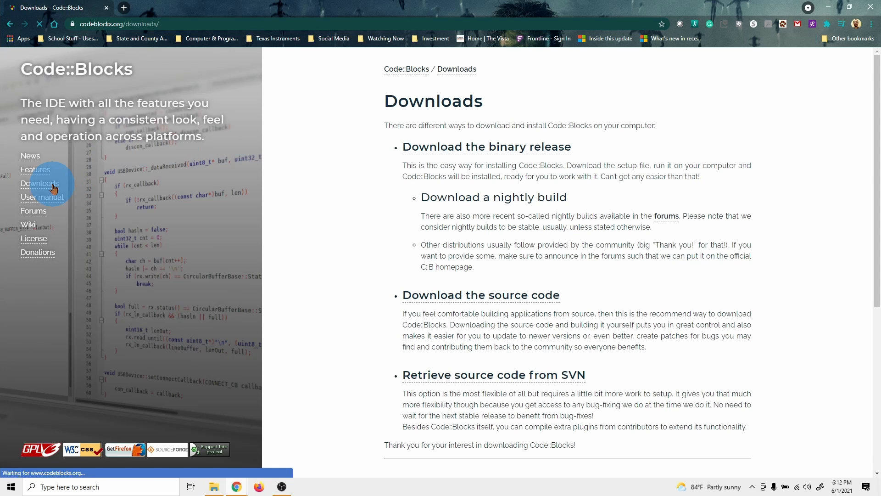
left_click(515, 152)
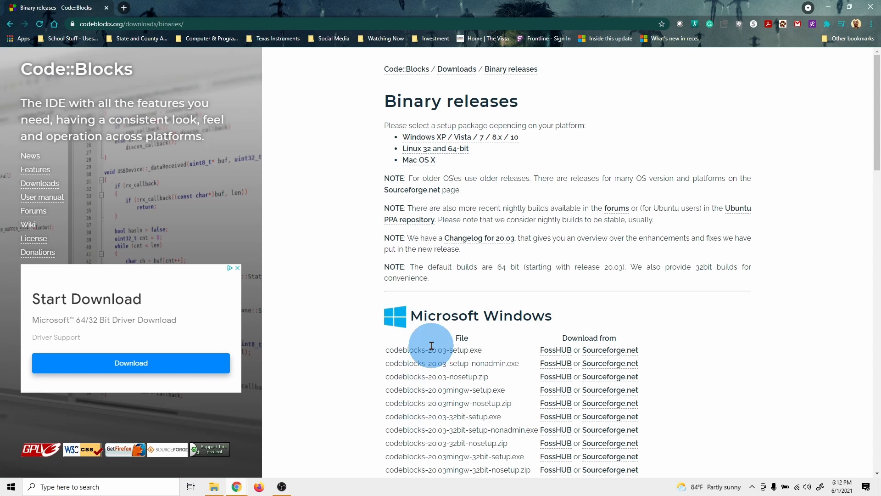
left_click(478, 140)
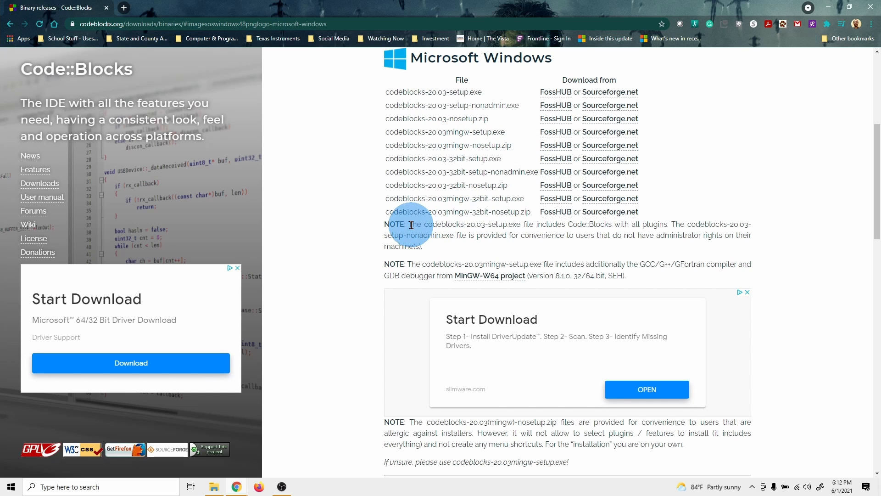
Examine the notes on what codeblocks-20.03-setup.exe, the nonadmin setup and codeblocks-20.03mingw-setup.exe include.
left_click_drag(405, 224, 663, 224)
left_click(674, 222)
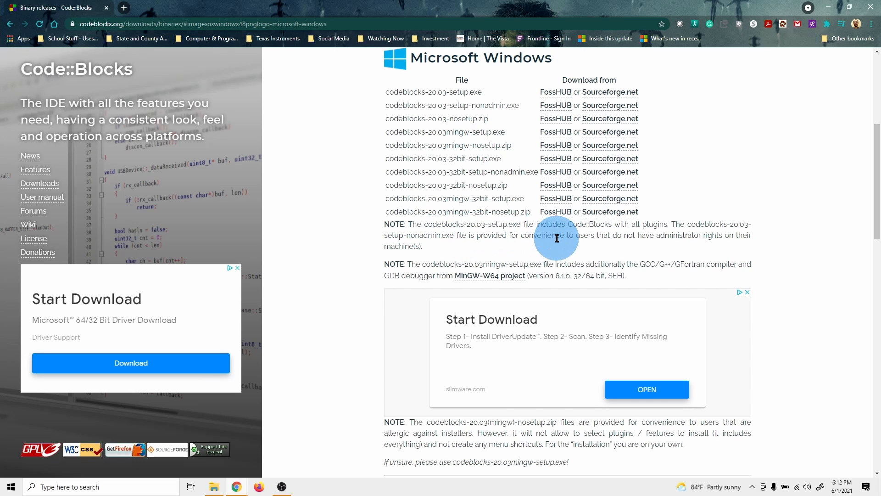
mouse_move(578, 235)
left_mouse_down()
mouse_move(735, 235)
mouse_move(570, 233)
left_mouse_up()
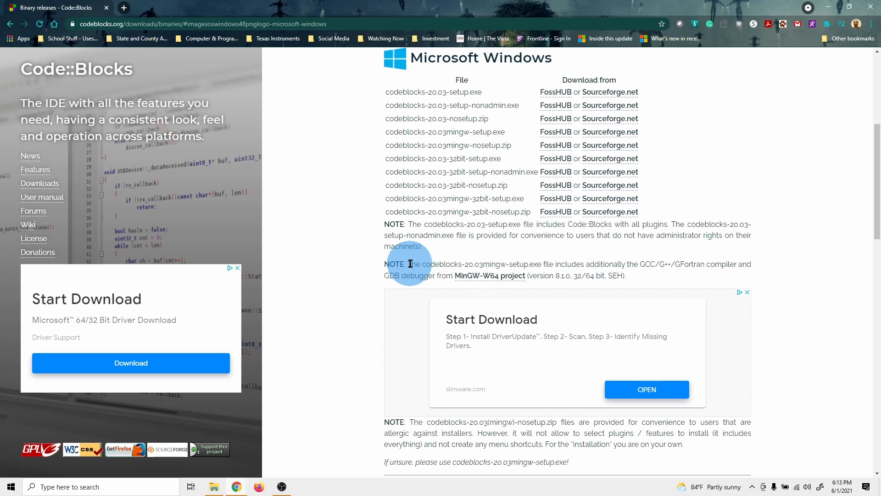
left_click_drag(466, 264, 634, 263)
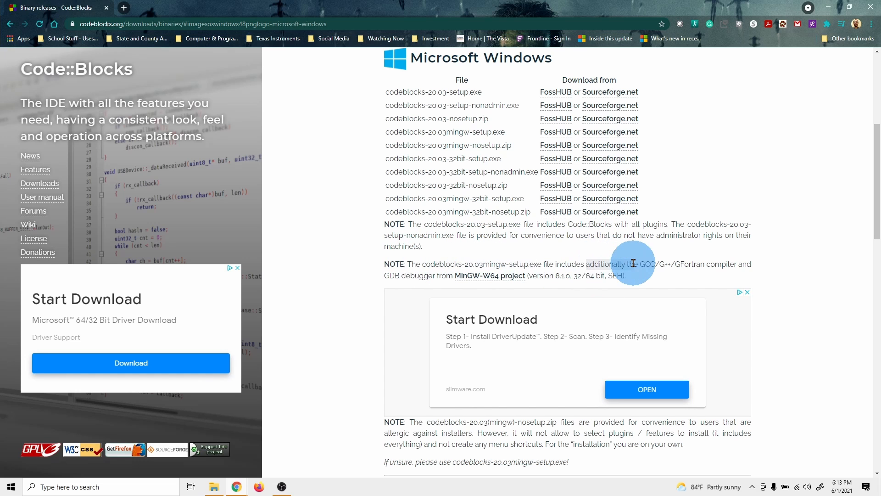
left_click(589, 223)
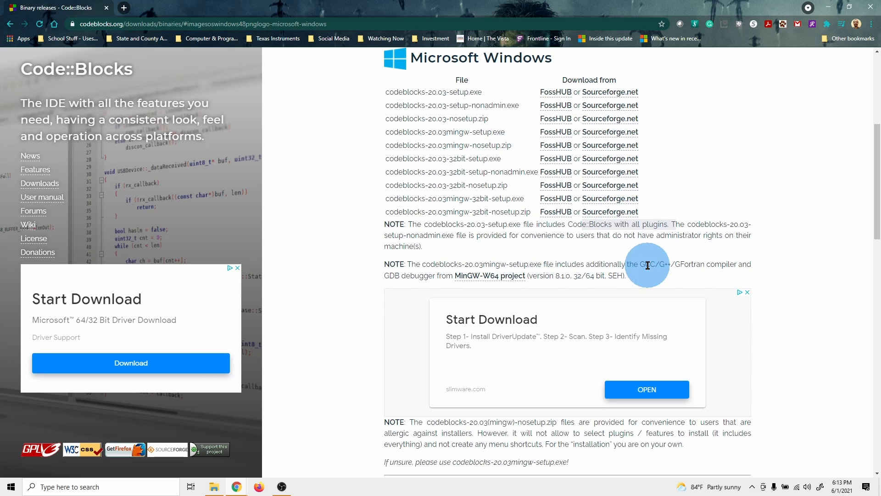
left_click_drag(624, 263, 527, 276)
left_click(436, 277)
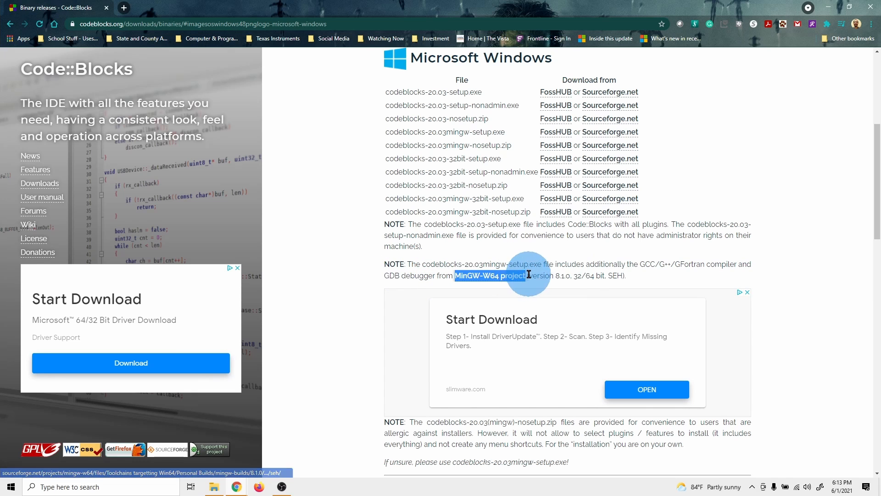
left_click(546, 265)
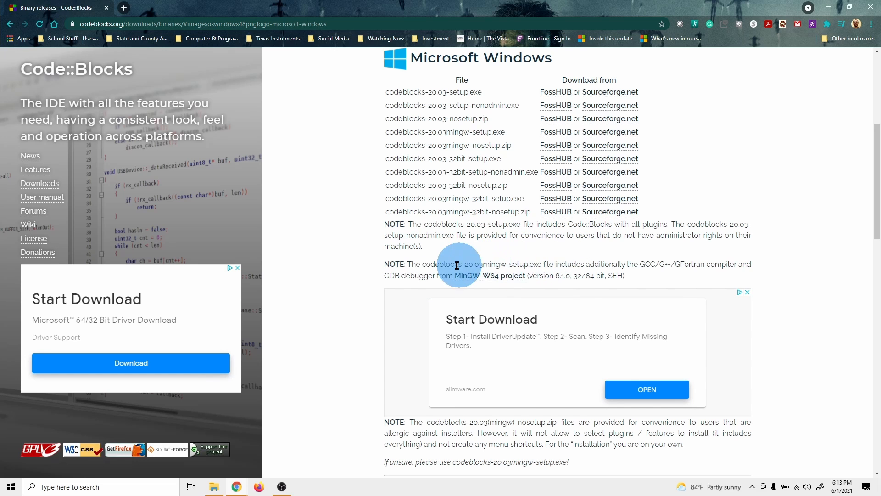
left_click_drag(411, 265, 510, 263)
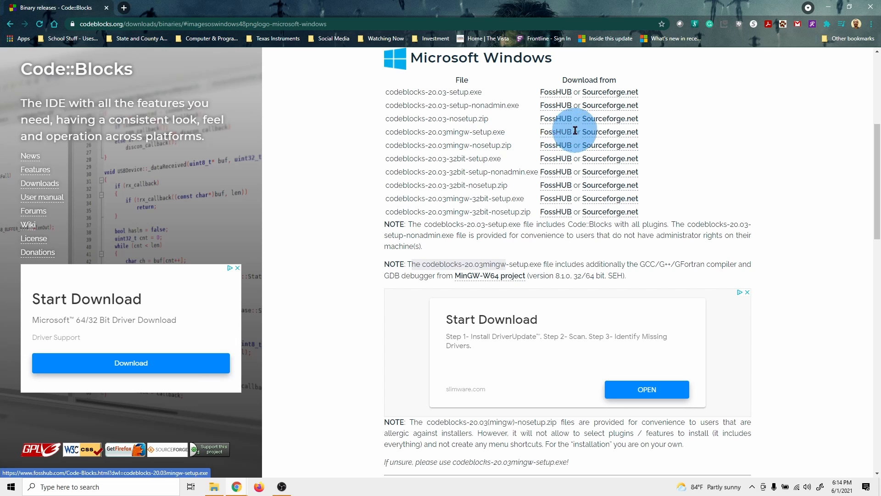
Download codeblocks-20.03mingw-setup.exe from Sourceforge.net and show the Downloads folder in File Explorer.
left_click(600, 135)
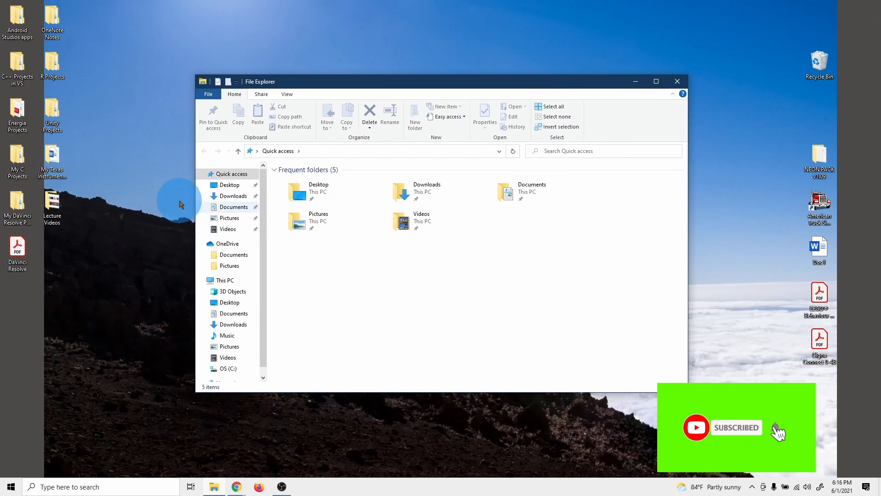
left_click(229, 197)
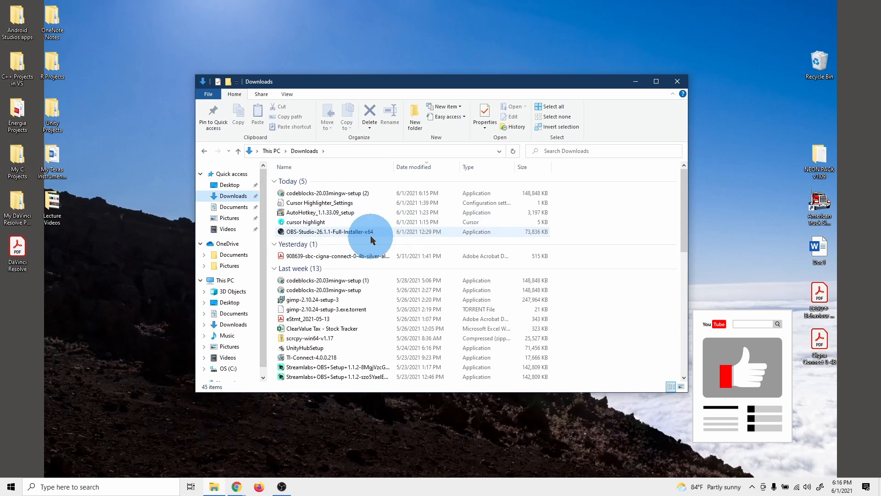
Run the codeblocks-20.03mingw-setup installer as administrator and allow it to make changes.
left_click(334, 292)
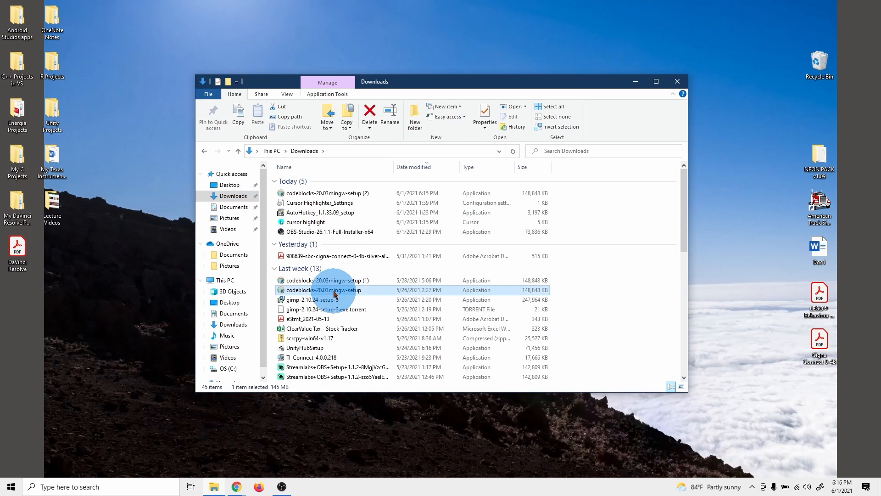
right_click(309, 291)
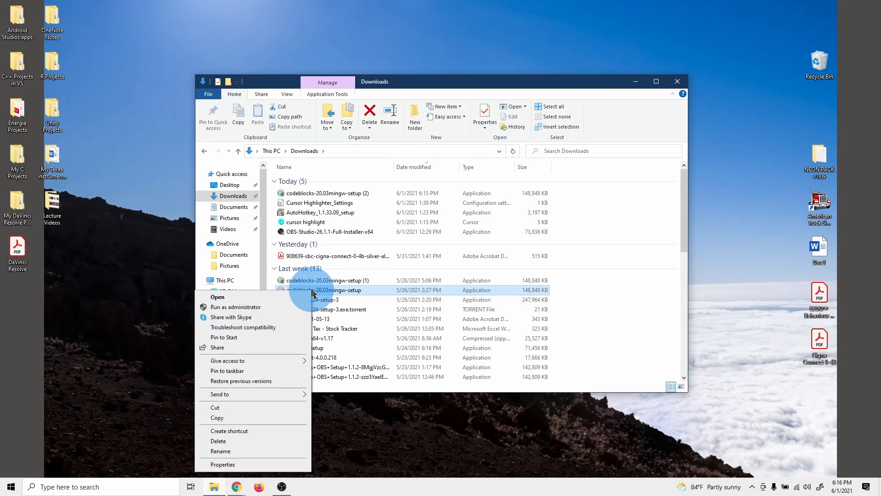
left_click(250, 307)
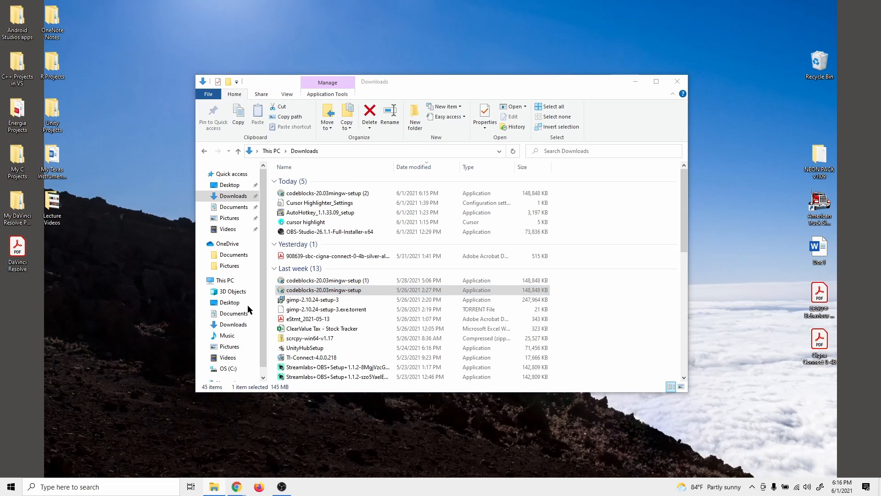
left_click(359, 311)
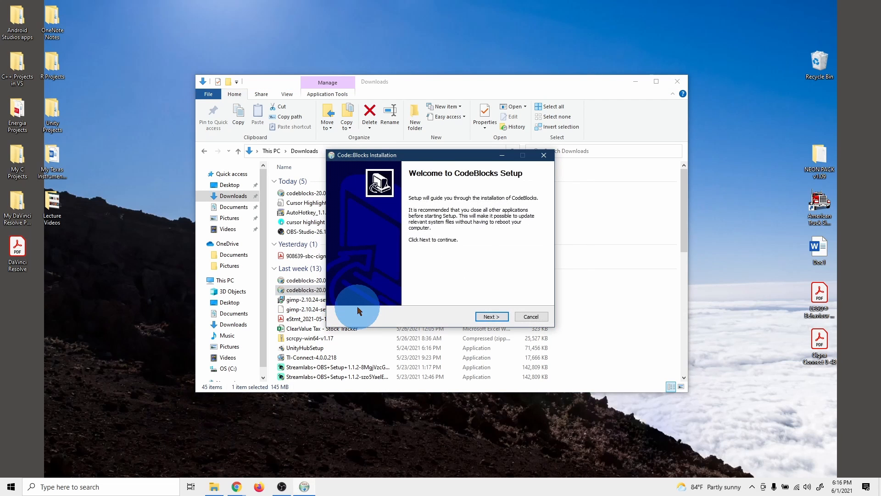
Accept the license and install the full set of CodeBlocks components, including the MinGW Compiler Suite, in C:\Program Files\CodeBlocks.
left_click(488, 318)
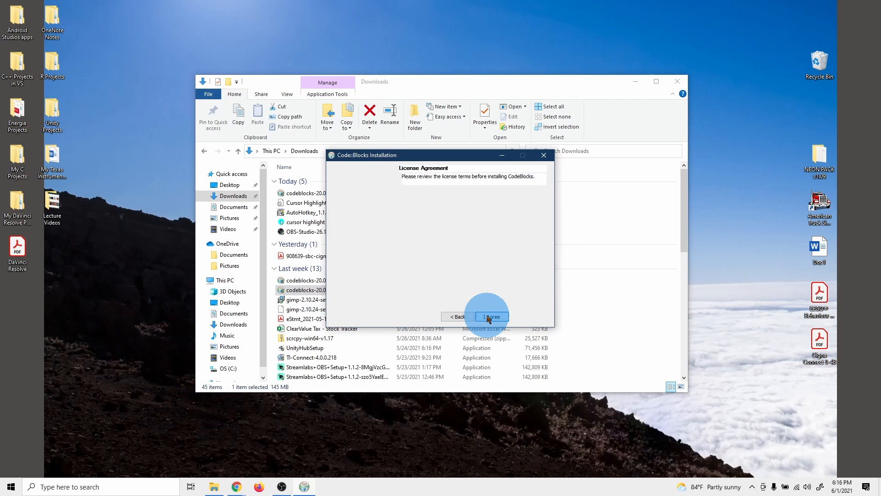
left_click(488, 318)
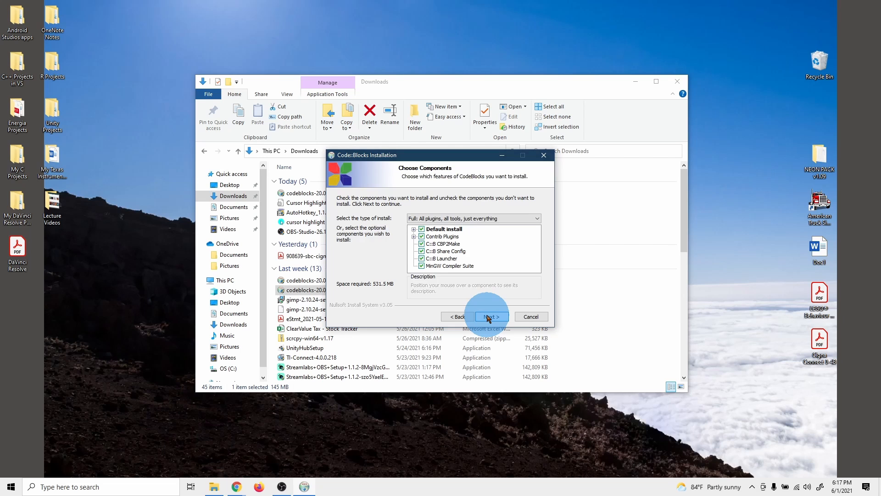
left_click(488, 318)
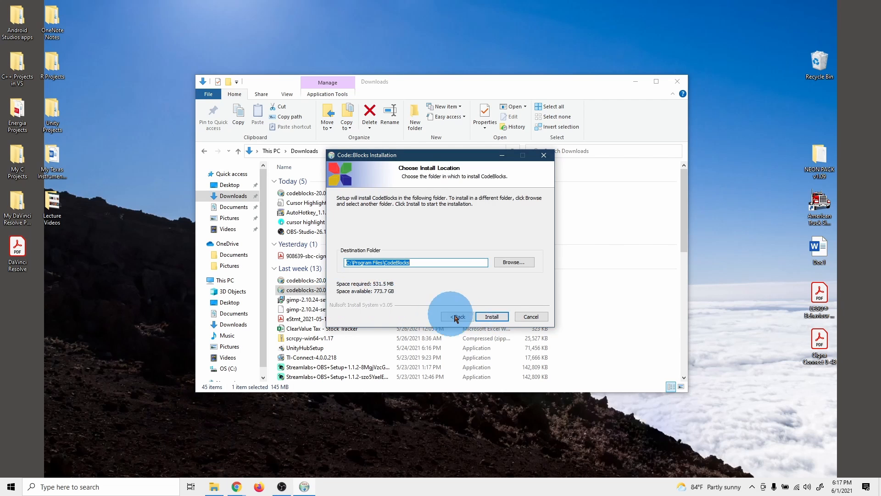
left_click(500, 318)
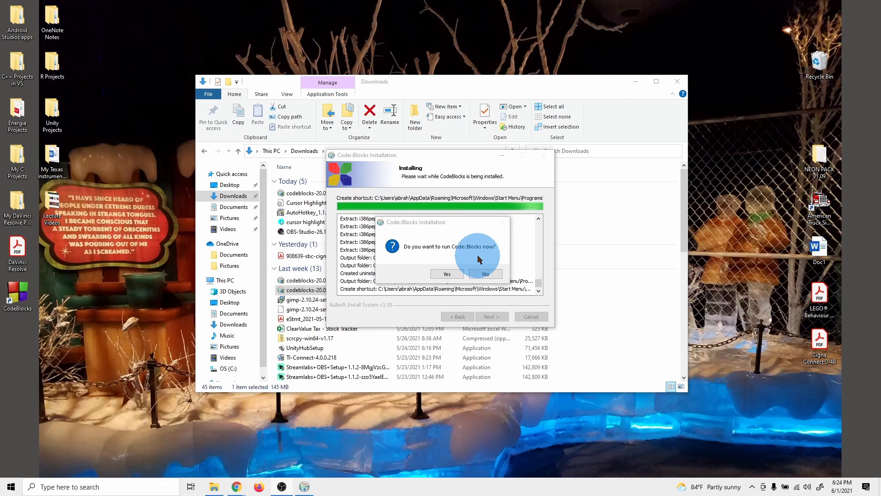
Launch Code::Blocks from the installer, associate it with C/C++ file types, and reposition its window on the desktop.
left_click(459, 277)
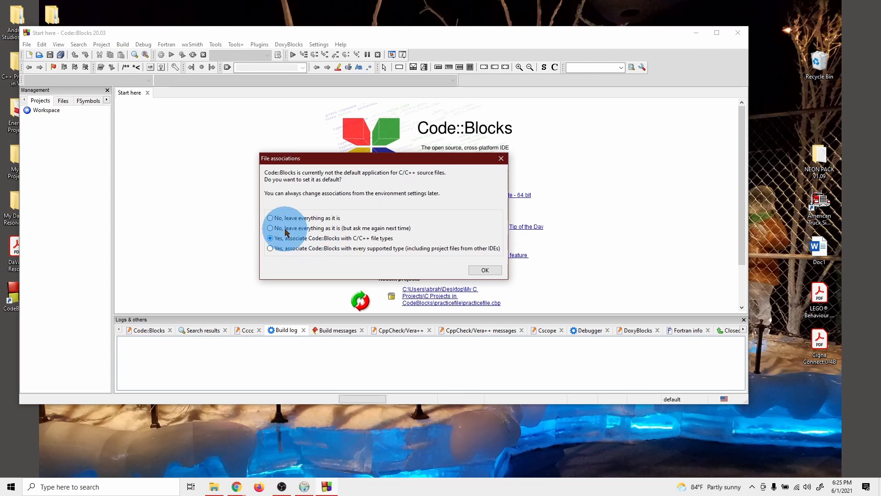
left_click(271, 228)
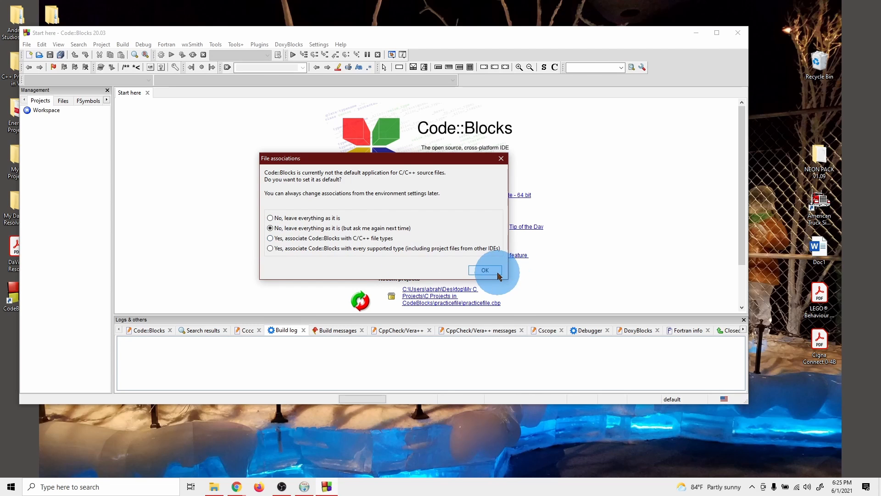
left_click(271, 238)
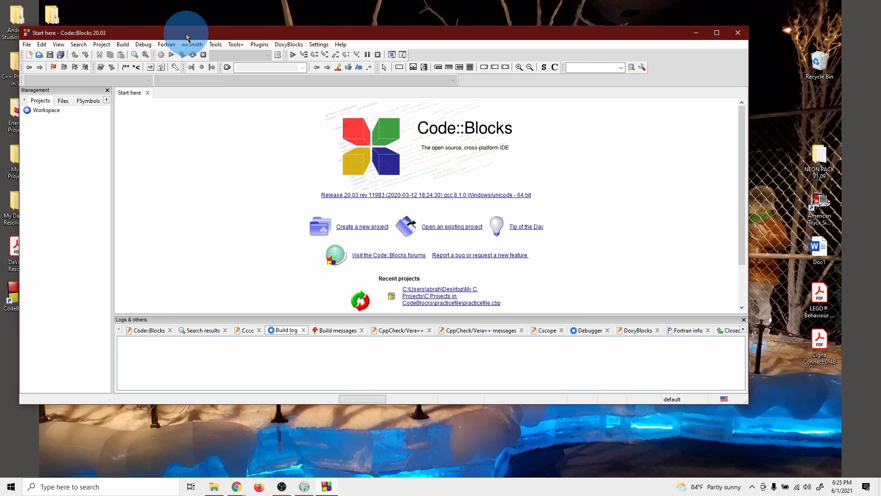
left_click_drag(186, 37, 253, 39)
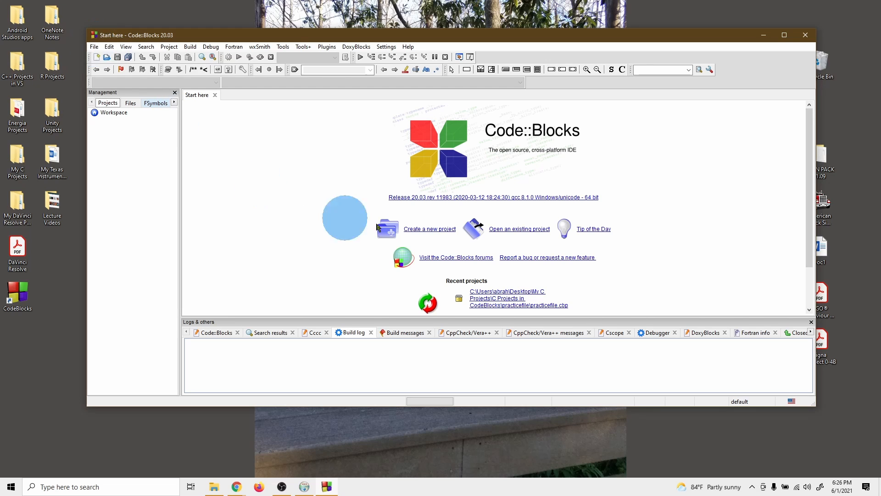
Start a new project from the Console application template.
left_click(426, 229)
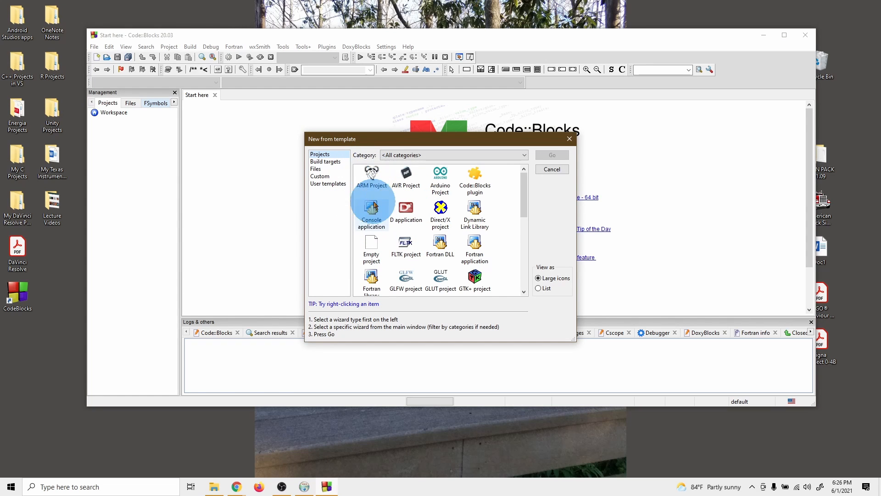
left_click(371, 244)
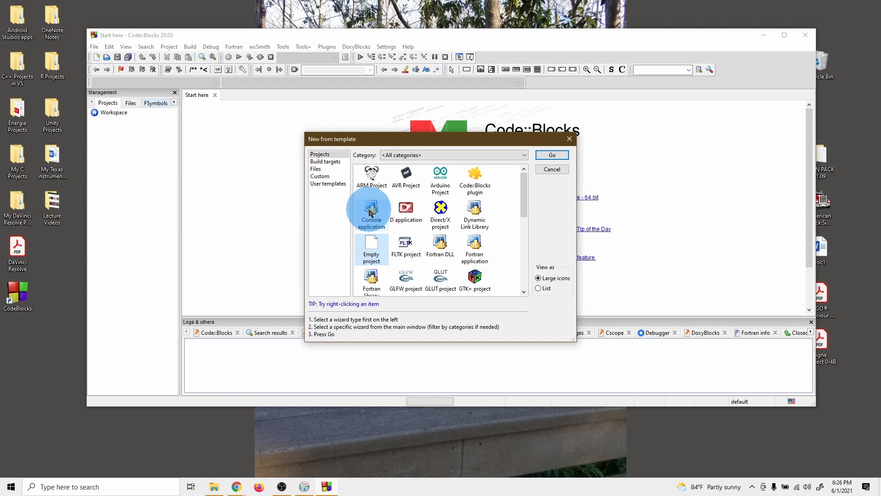
left_click(372, 212)
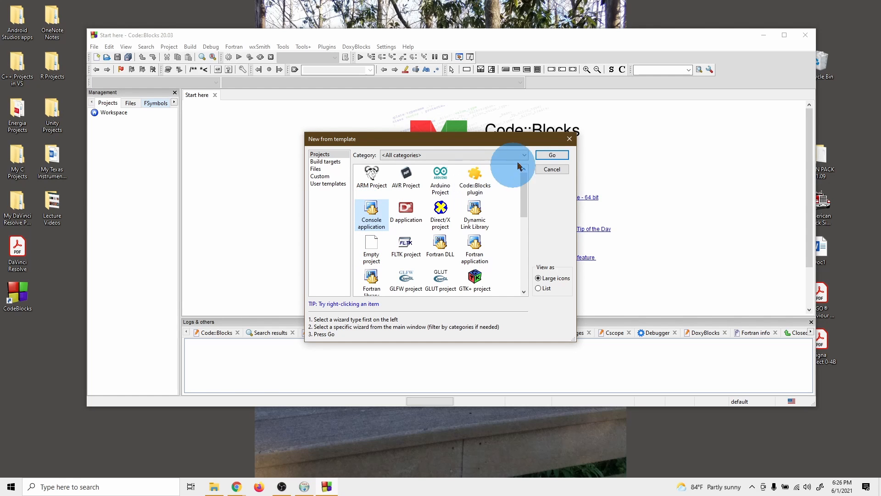
left_click(542, 156)
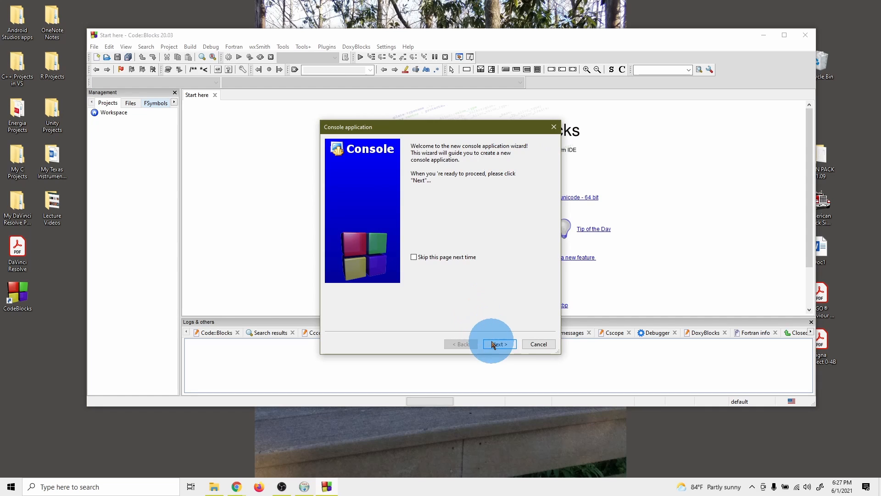
Choose C as the language of the console application and title the project Demo, keeping New folder on the Desktop as its location.
left_click(493, 345)
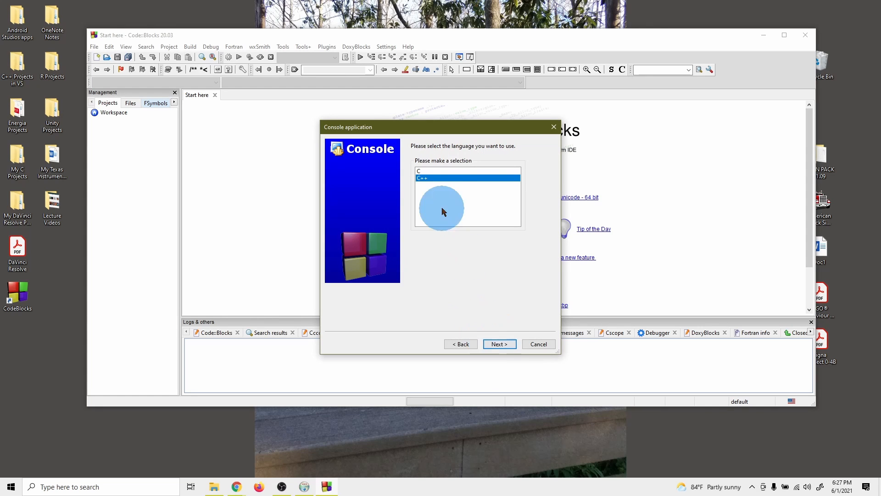
left_click(499, 345)
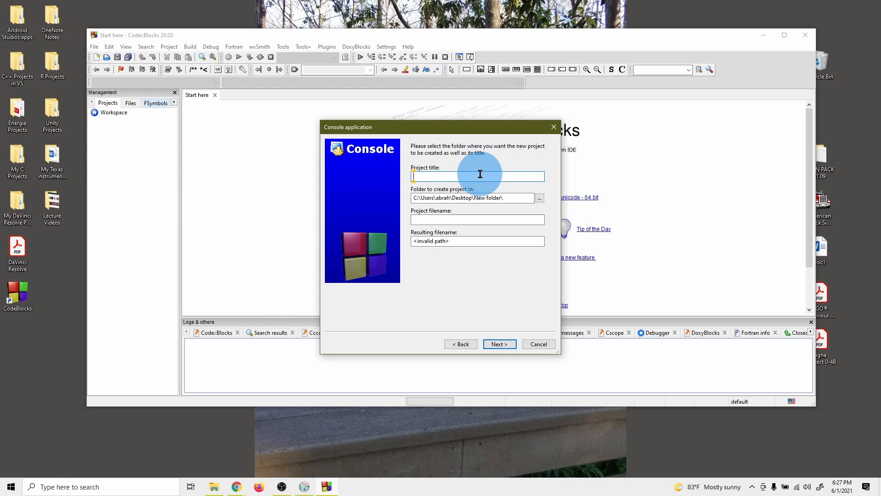
type("He")
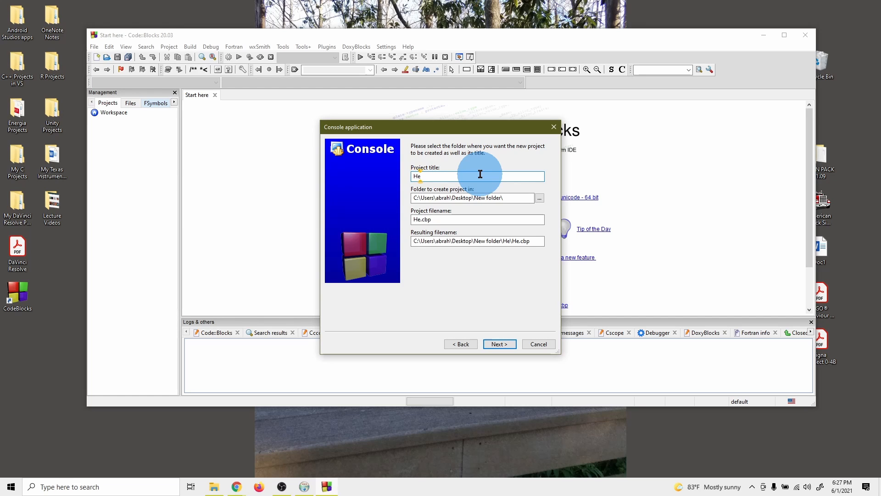
key("BackSpace")
key("BackSpace")
type("Fir")
key("BackSpace")
key("BackSpace")
type("Demo")
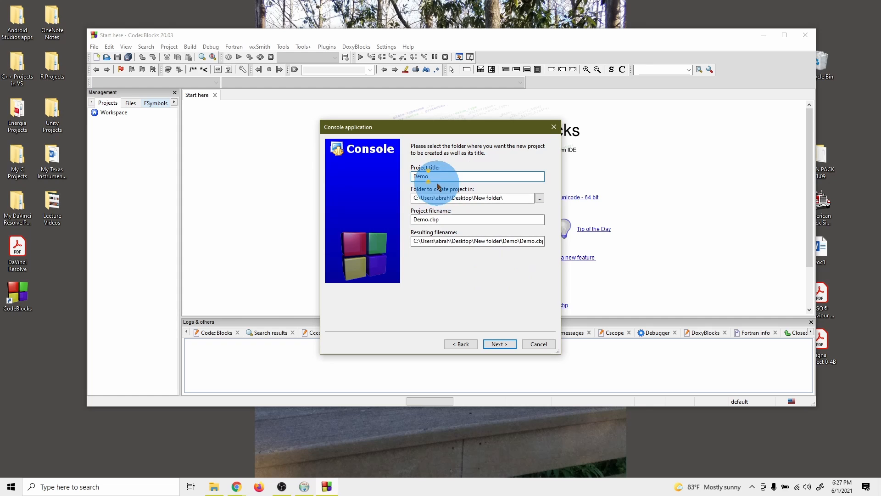
left_click_drag(414, 220, 440, 221)
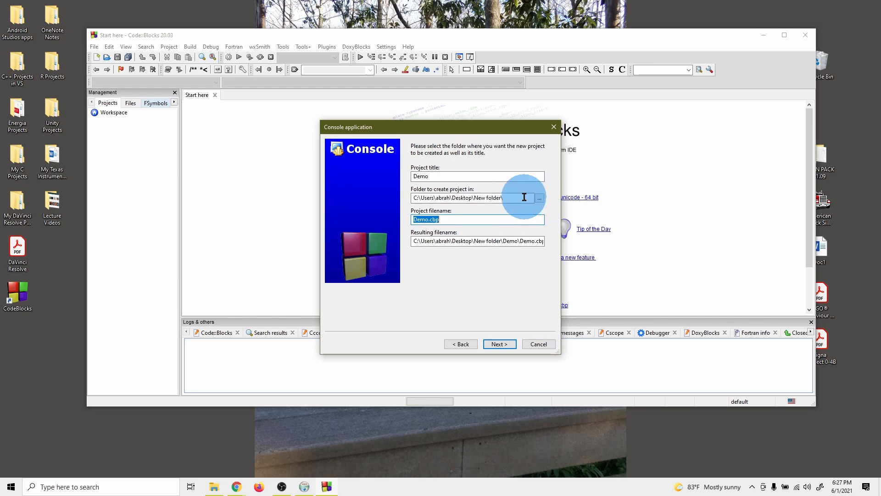
left_click(500, 344)
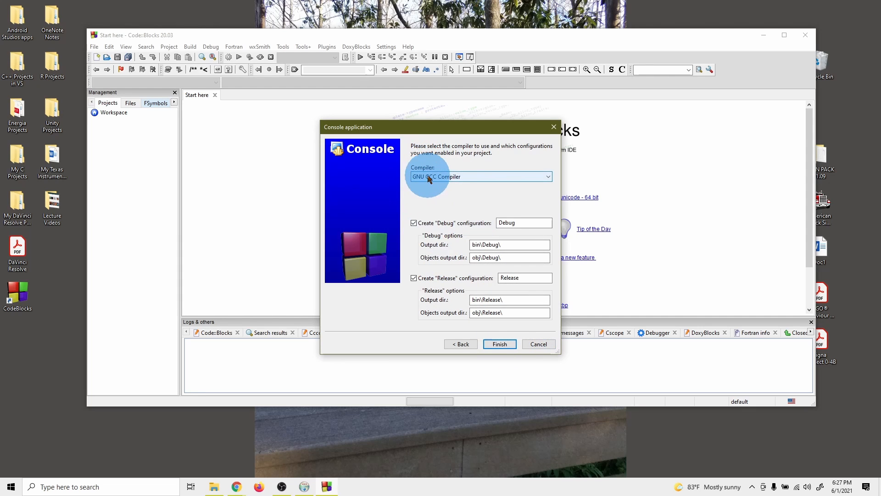
Create the project with the GNU GCC Compiler and the Debug and Release configurations, and open its main.c source file.
left_click(499, 344)
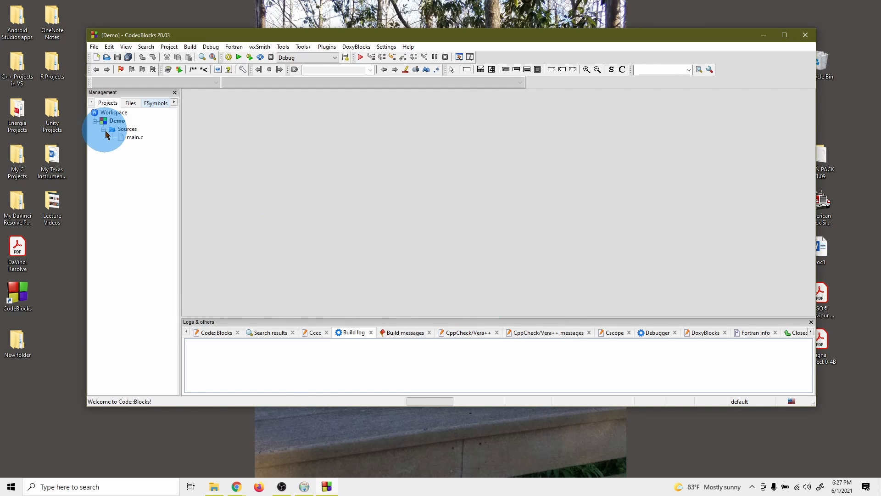
left_click(131, 139)
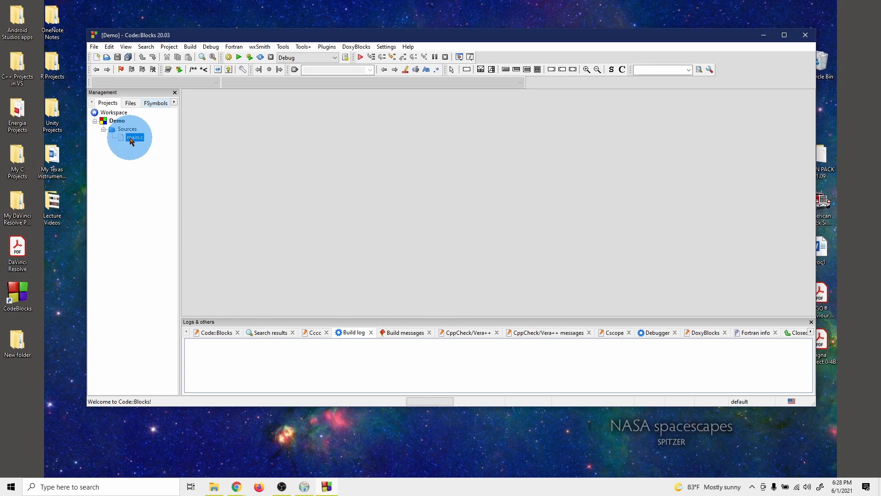
double_click(130, 138)
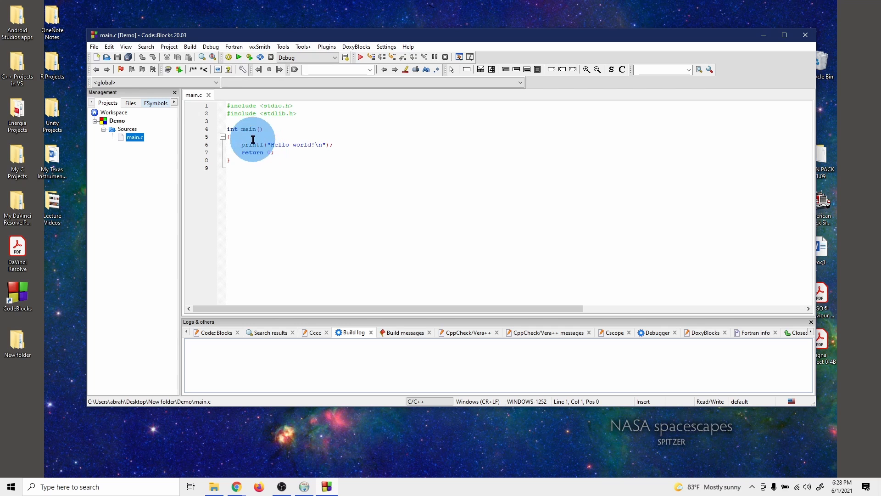
Examine the two include lines, the printf statement and the return statement in main.c.
left_click(219, 109)
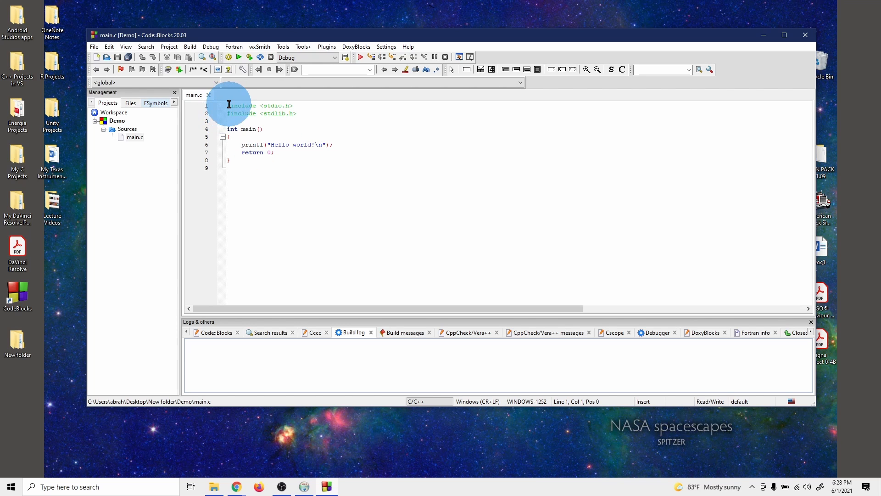
left_click_drag(229, 105, 318, 115)
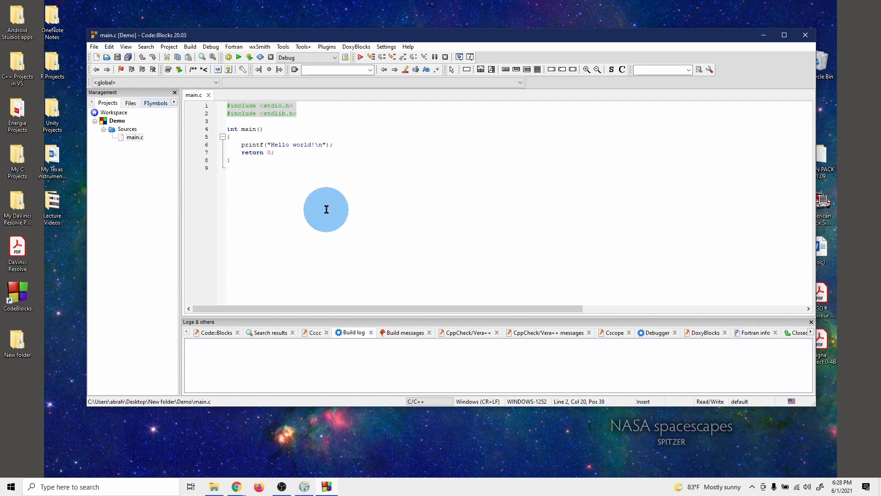
mouse_move(248, 145)
left_mouse_down()
mouse_move(315, 145)
mouse_move(249, 142)
left_mouse_up()
left_click(360, 153)
left_click(295, 153)
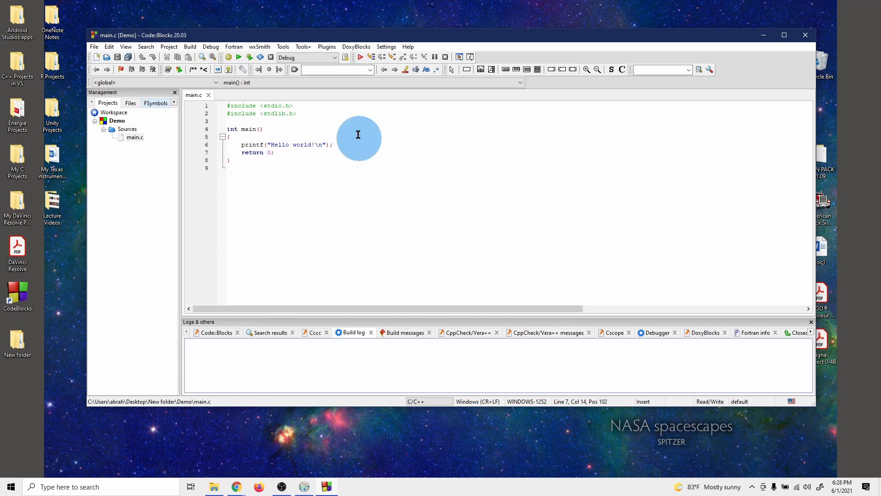
Build and run the Demo project with separate commands, and repeat with the combined Build and run command, dismissing the console each time.
left_click(229, 59)
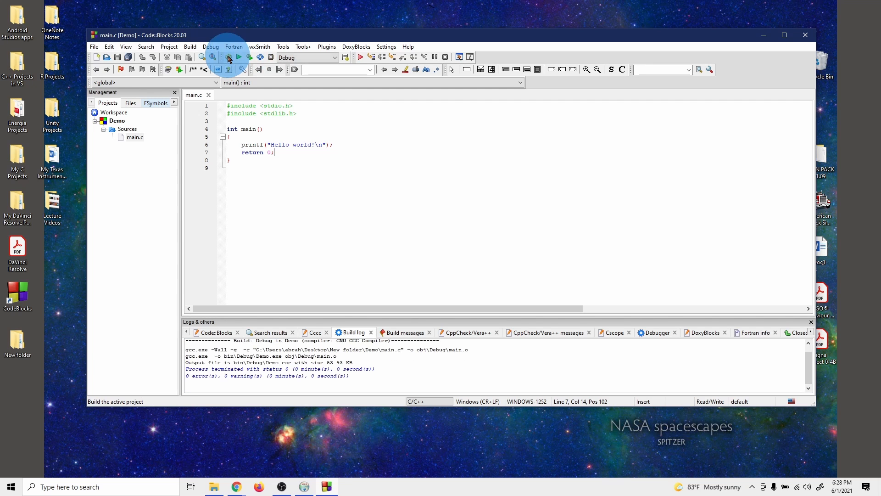
left_click(239, 59)
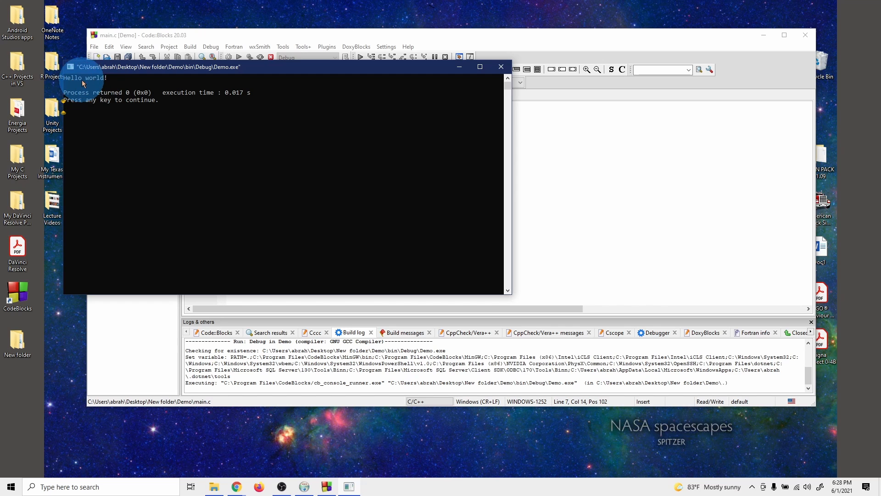
key("Return")
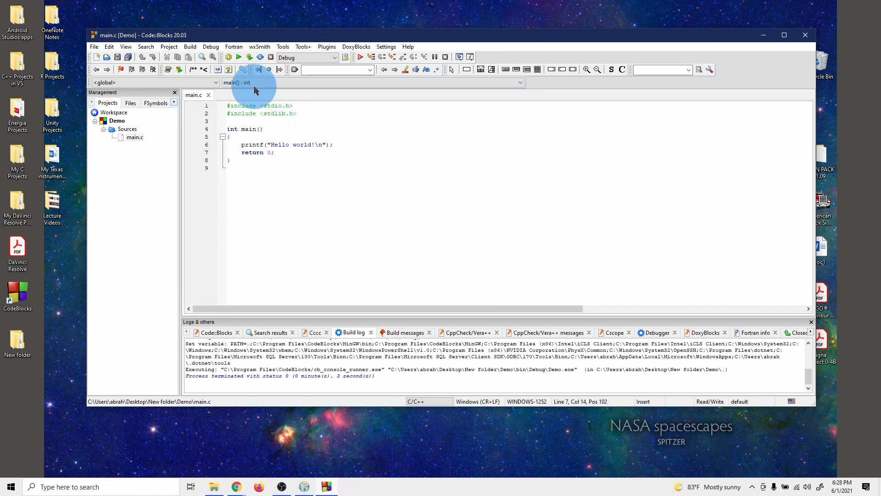
left_click(250, 59)
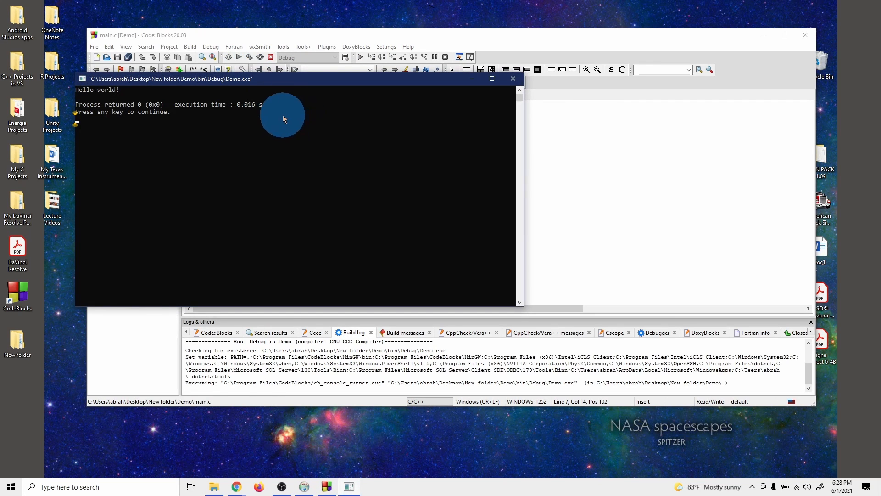
key("Return")
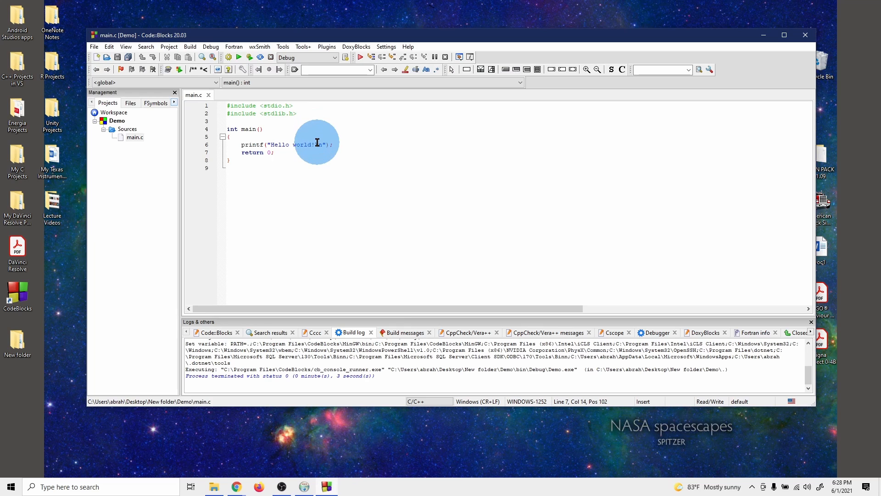